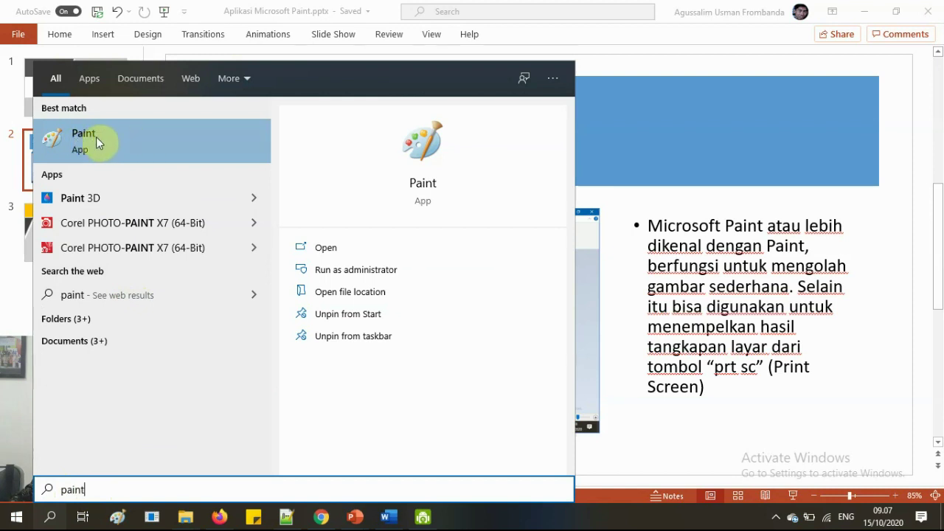
# - Open Paint from the search results with a blank canvas, undoing any stray brush mark
pyautogui.click(95, 137)
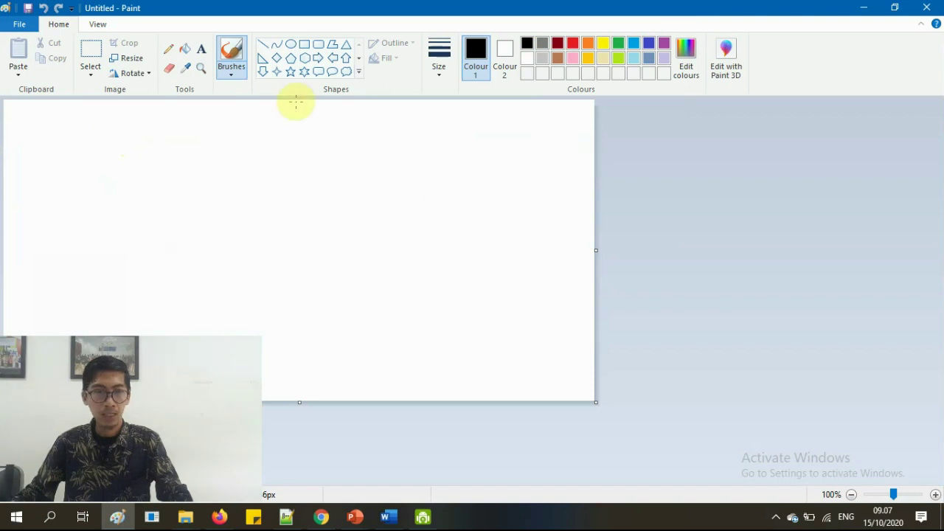
pyautogui.click(180, 147)
pyautogui.hotkey('ctrl', 'z')
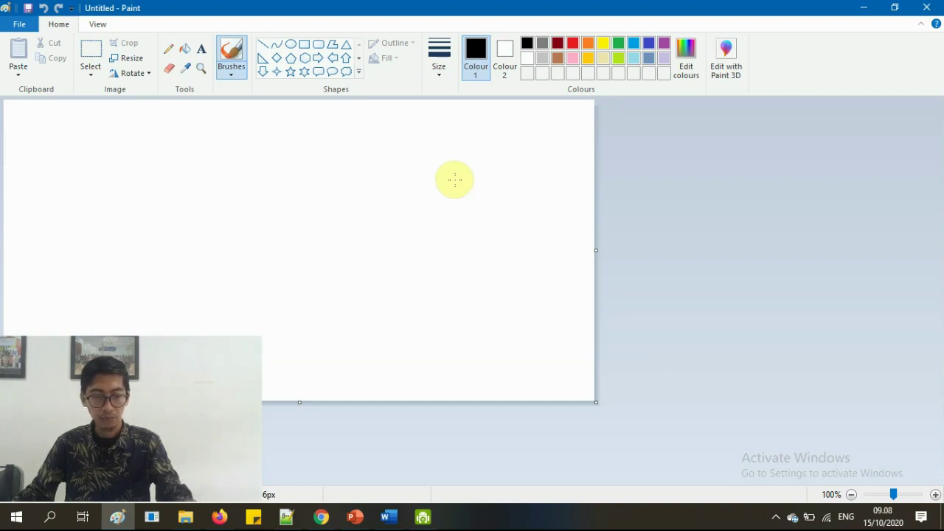
# - Switch to a new File Explorer window and maximize it
pyautogui.press('super+e')
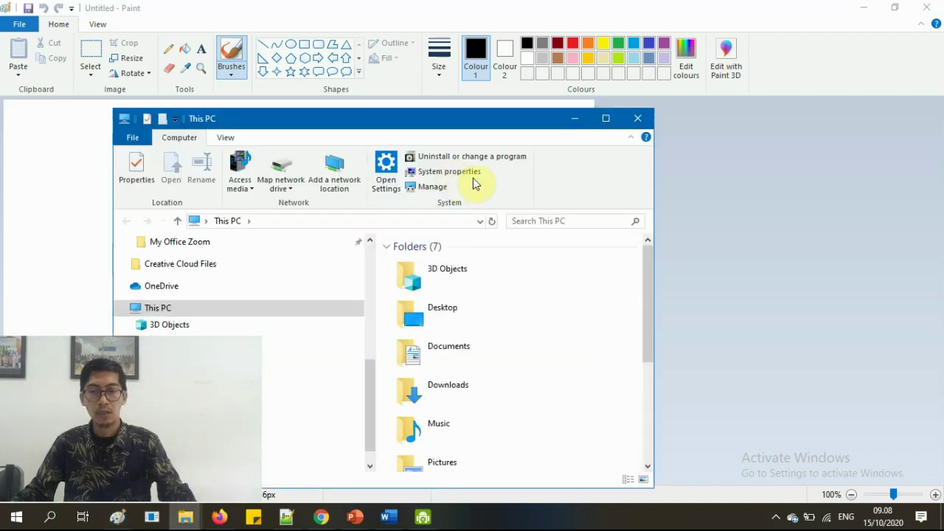
pyautogui.moveTo(476, 126); pyautogui.dragTo(537, 96)
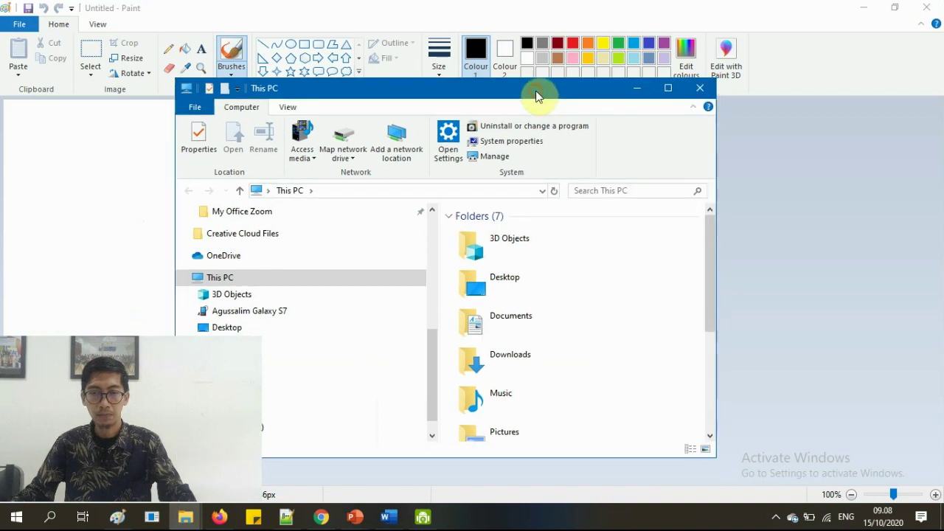
pyautogui.click(668, 87)
pyautogui.moveTo(259, 312); pyautogui.dragTo(270, 191)
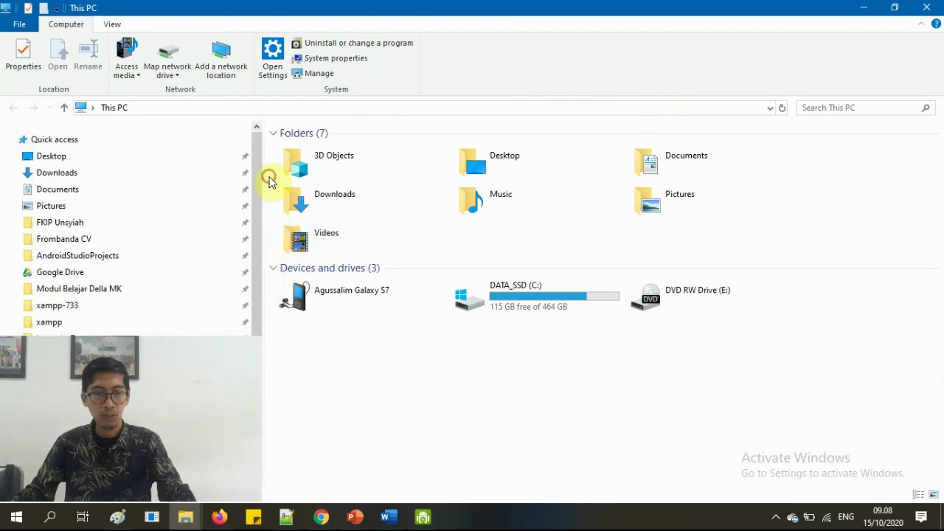
# - Open the Komputer IT AUD folder inside Documents to view its contents, and return to Documents
pyautogui.click(62, 193)
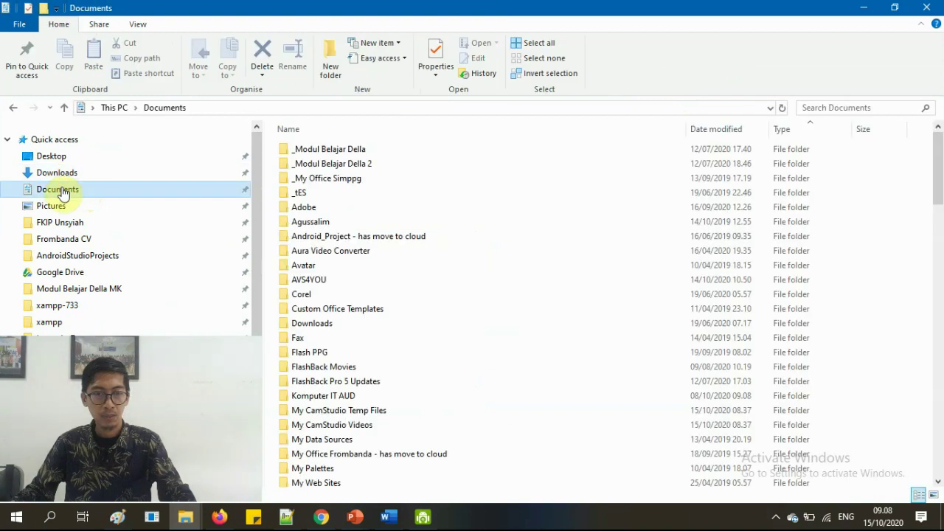
pyautogui.click(459, 237)
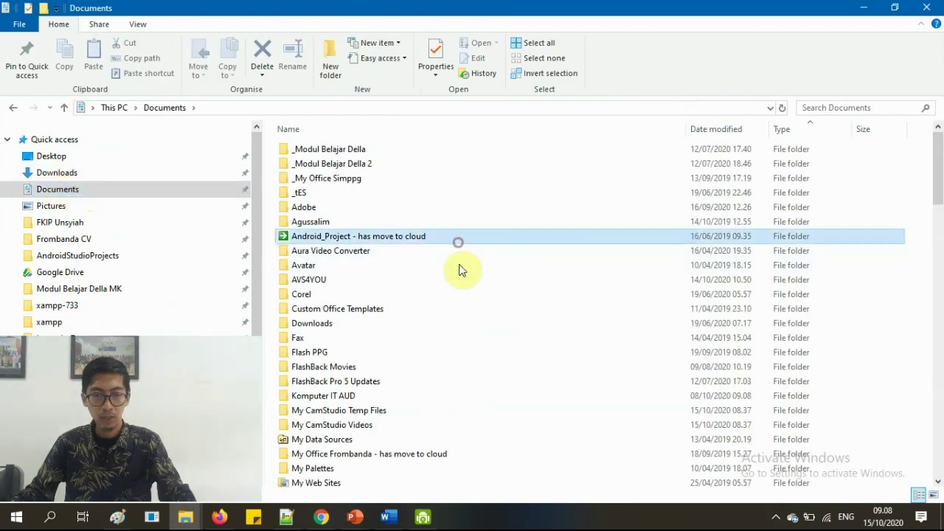
pyautogui.doubleClick(328, 398)
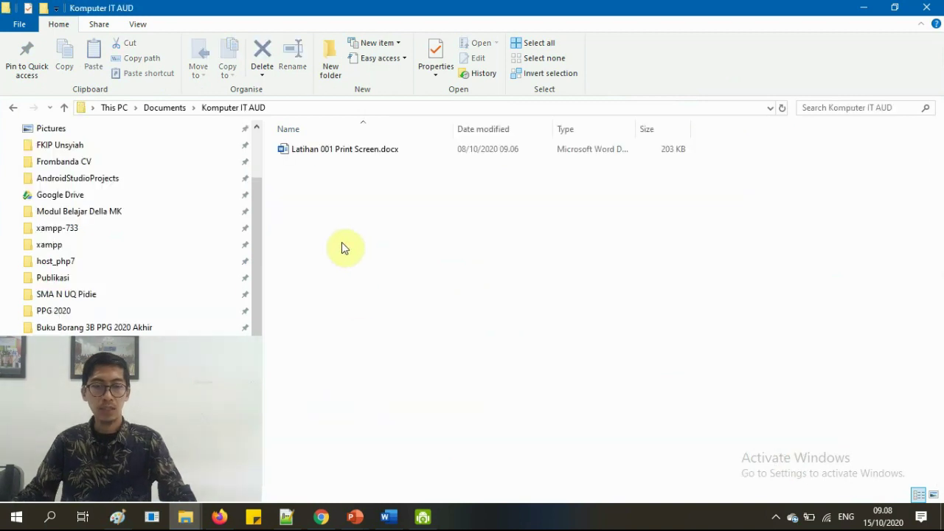
pyautogui.moveTo(256, 268); pyautogui.dragTo(256, 214)
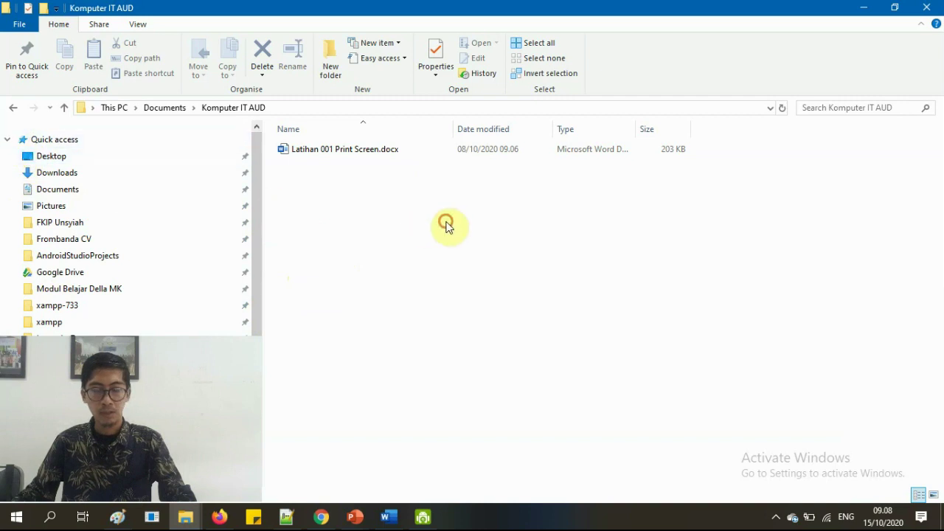
pyautogui.click(165, 109)
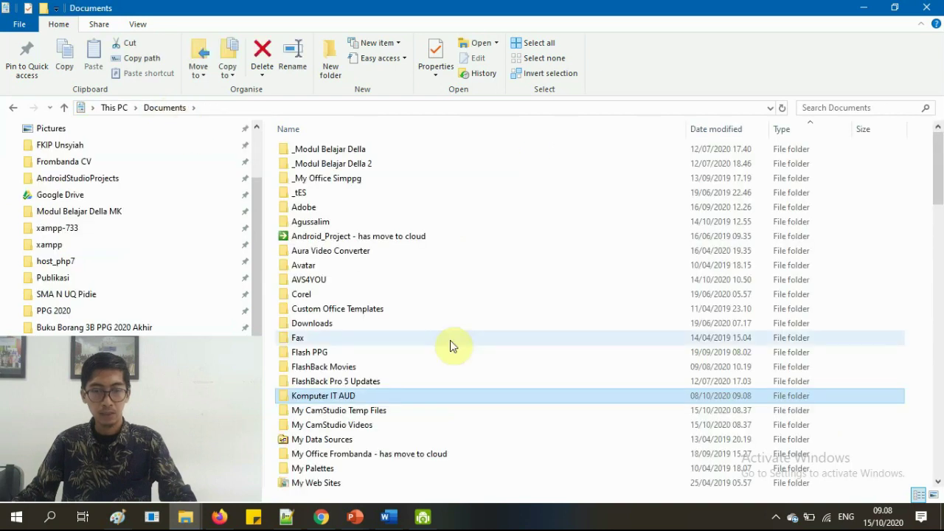
pyautogui.scroll(-1, 453, 345)
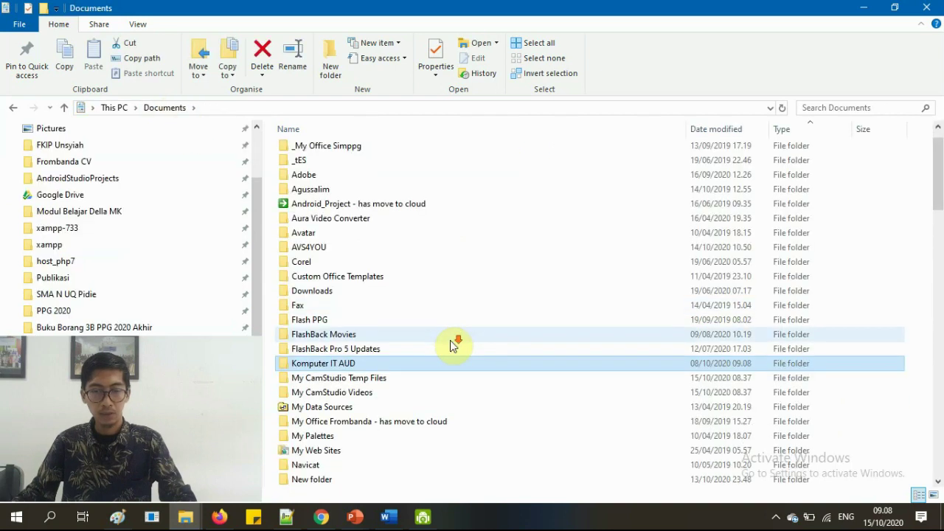
pyautogui.click(336, 367)
pyautogui.rightClick(339, 369)
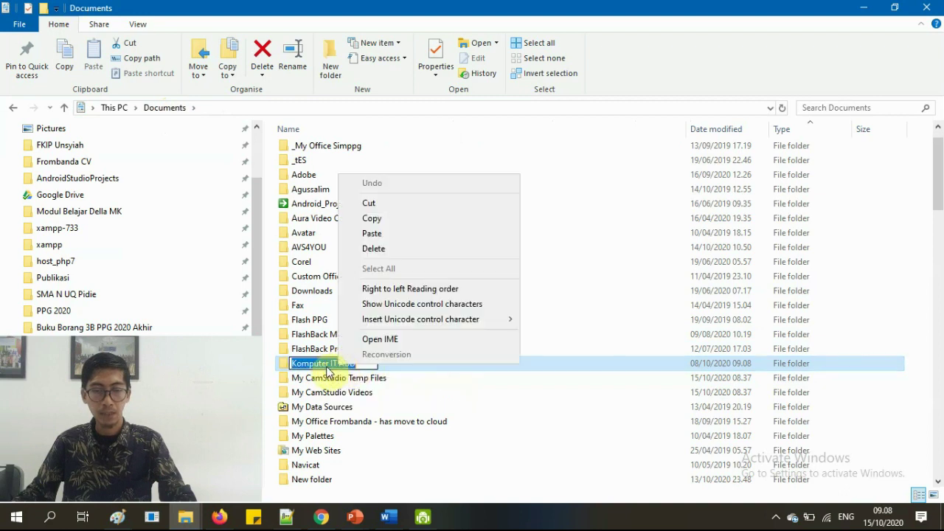
pyautogui.press('Escape')
pyautogui.press('Escape')
# - Rename the Komputer IT AUD folder by adding " - " and the owner's name after the existing name
pyautogui.doubleClick(336, 364)
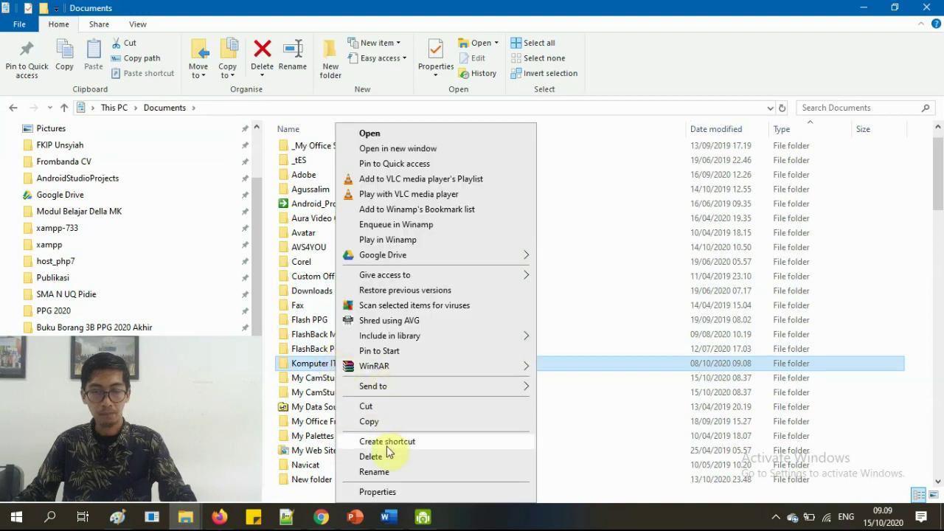
pyautogui.click(374, 472)
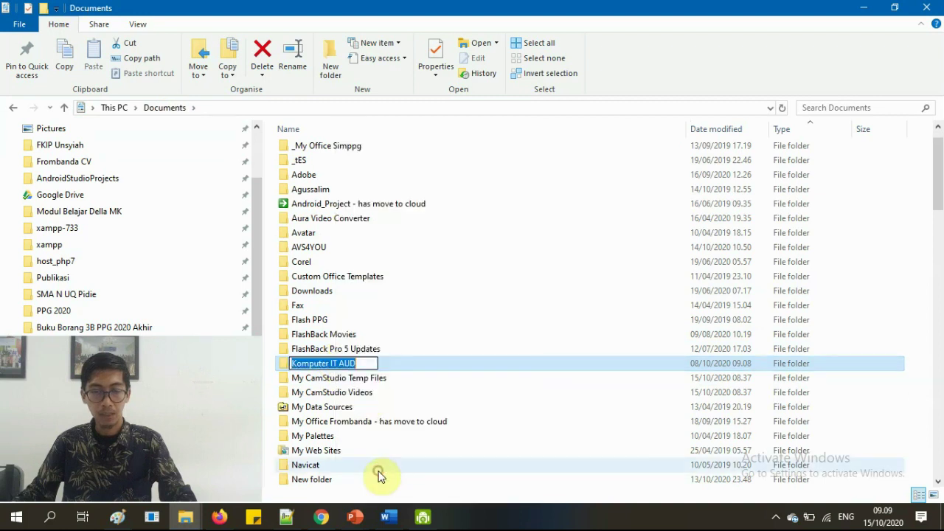
pyautogui.click(343, 365)
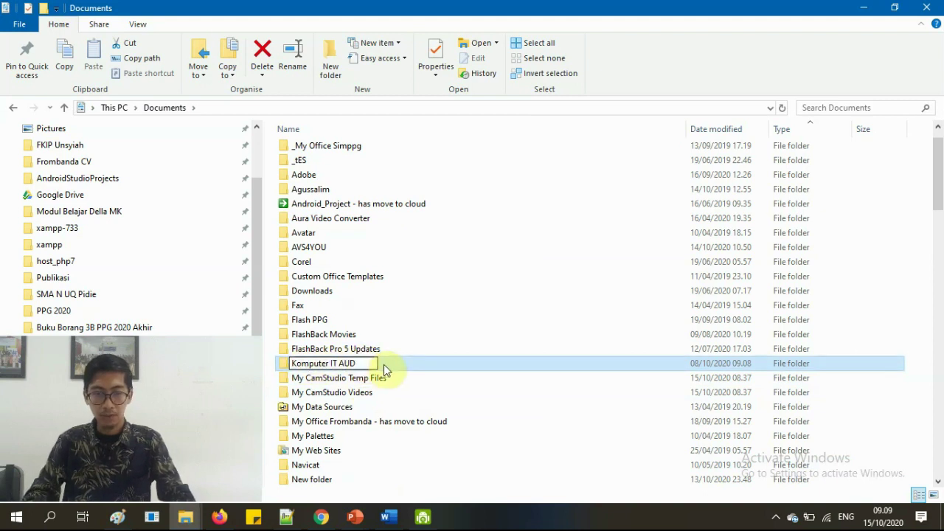
pyautogui.write('-')
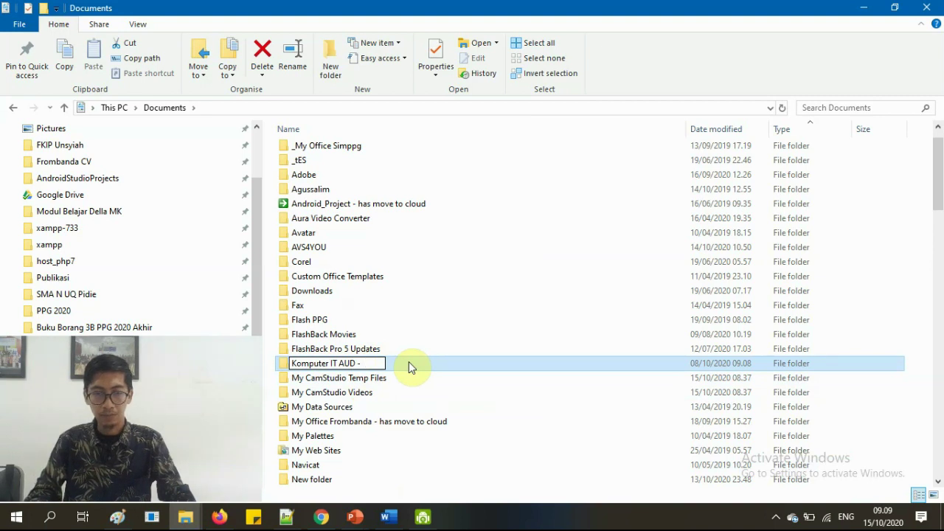
pyautogui.write('Agu')
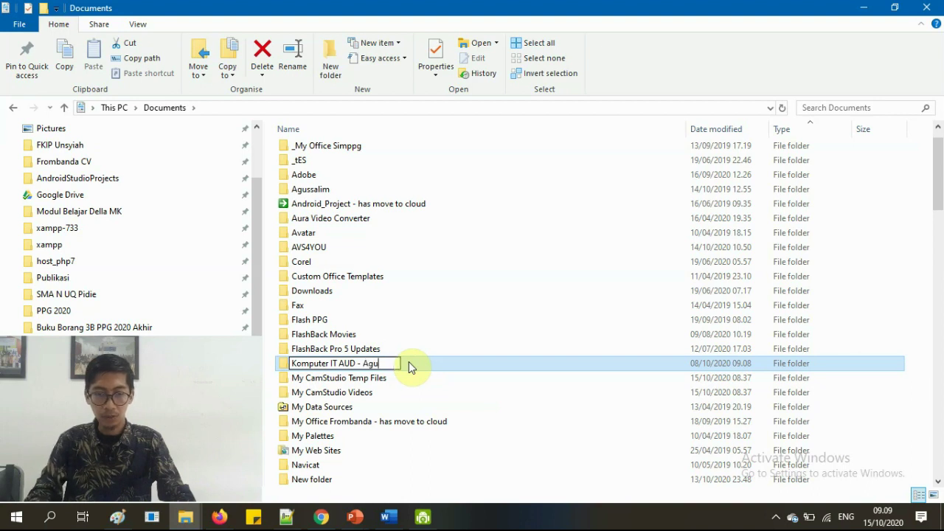
pyautogui.write('ssalim')
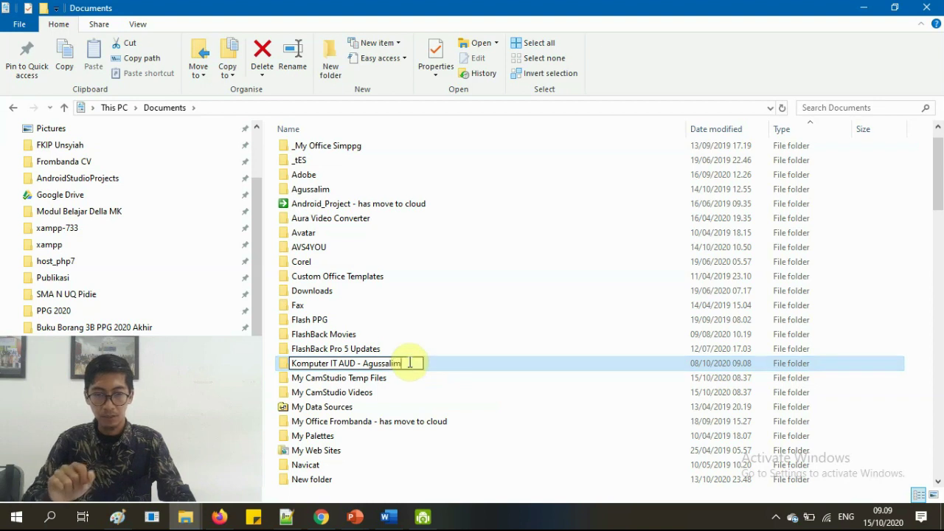
pyautogui.press('Return')
# - Open the renamed Komputer IT AUD folder in Documents
pyautogui.doubleClick(409, 362)
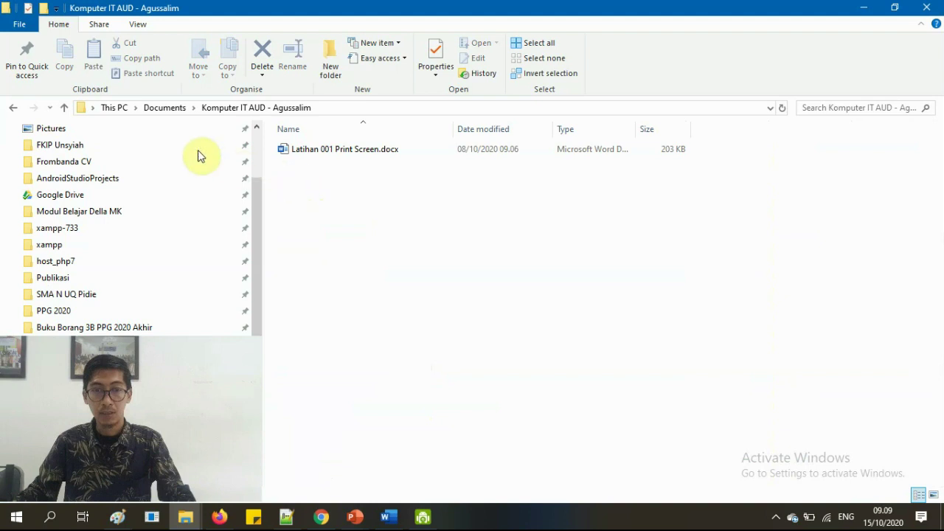
pyautogui.click(174, 107)
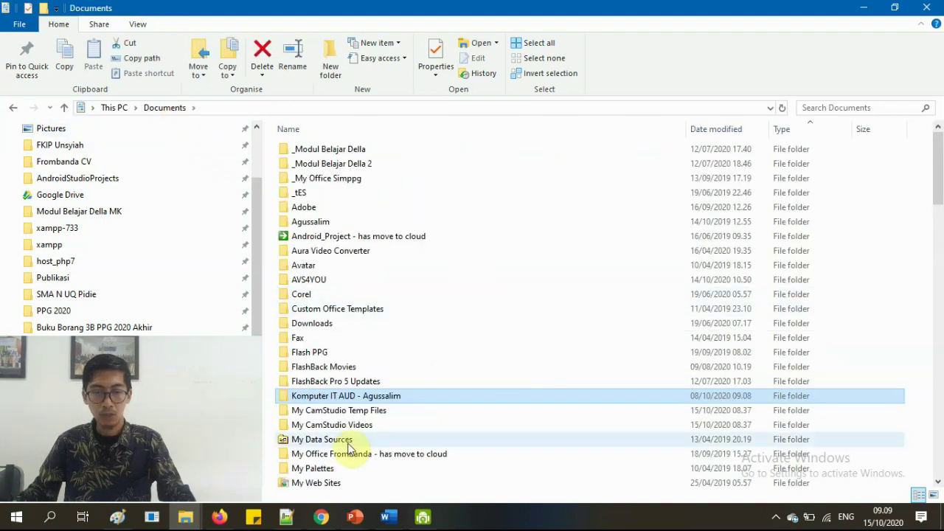
pyautogui.click(327, 412)
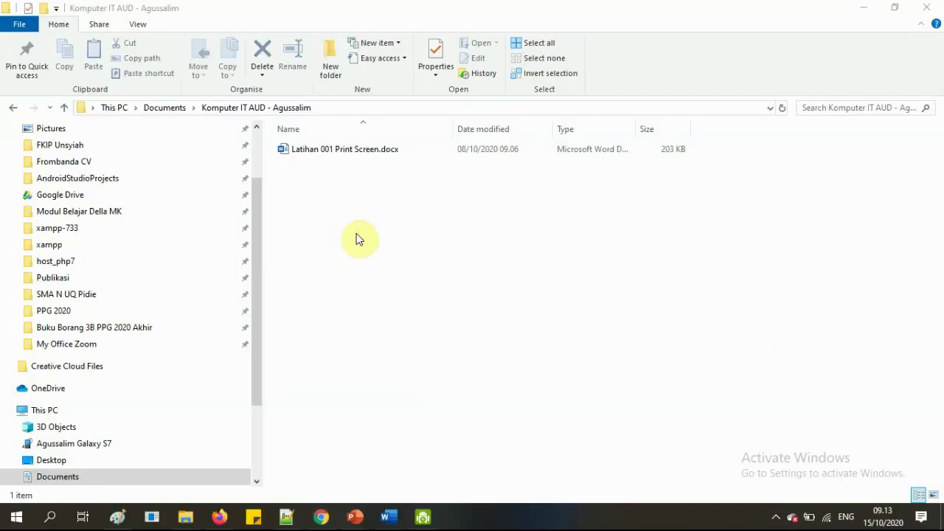
pyautogui.click(357, 234)
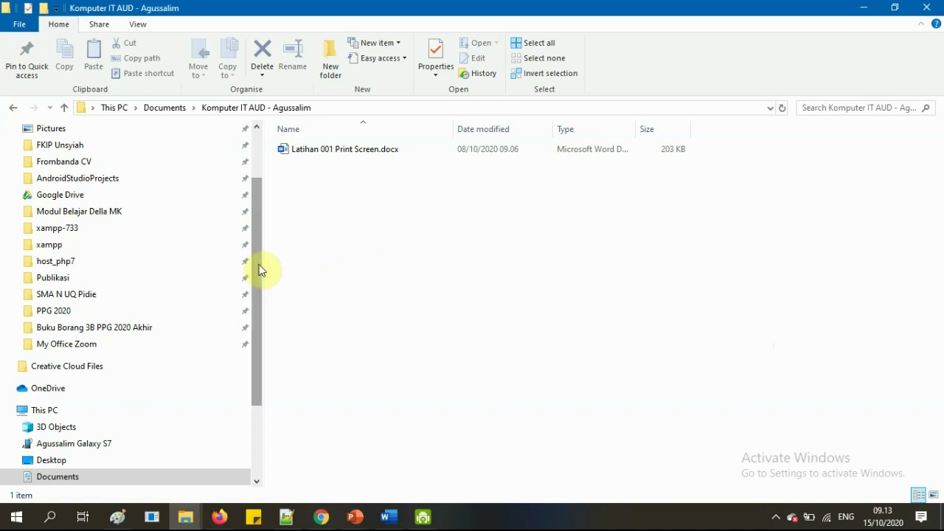
# - Collapse the Quick access group in the folder tree
pyautogui.scroll(1, 67, 228)
pyautogui.scroll(1, 67, 227)
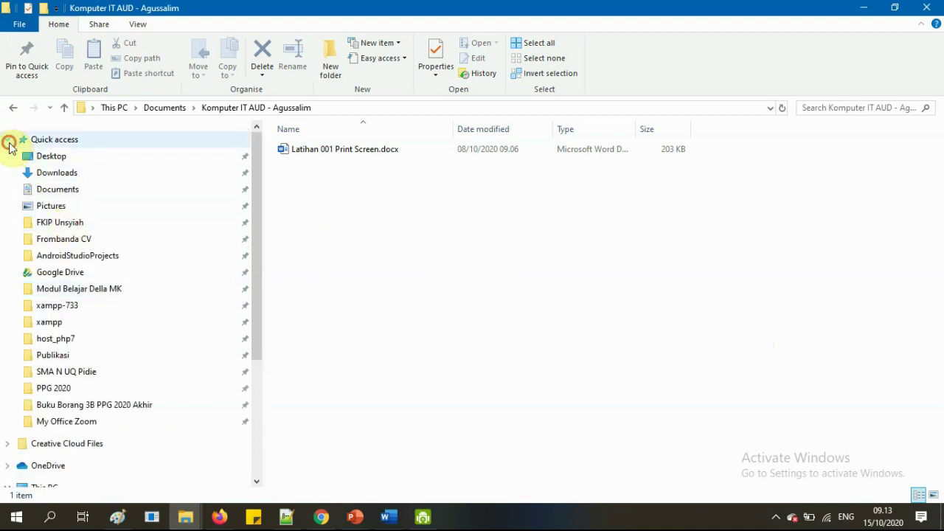
pyautogui.click(9, 140)
pyautogui.click(354, 232)
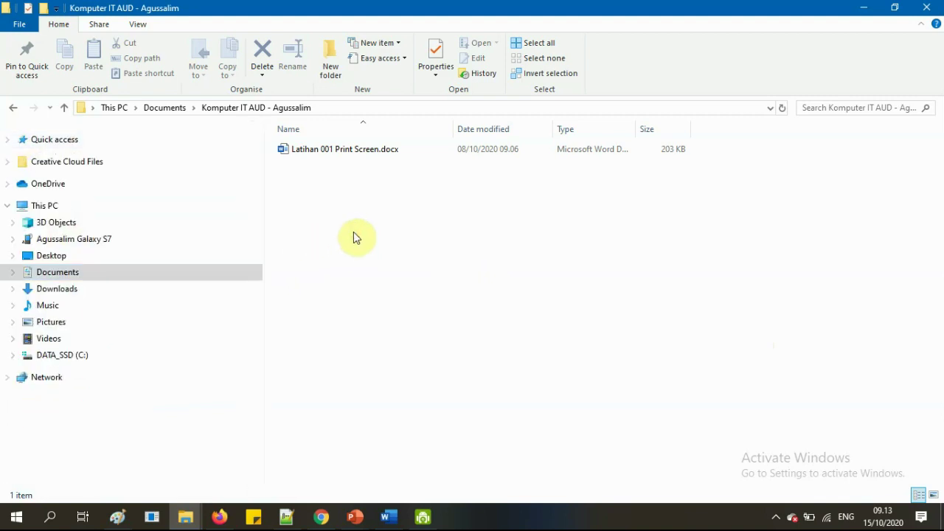
pyautogui.click(389, 230)
# - Switch to Paint and paste the captured screenshot of the folder window onto the canvas
pyautogui.click(118, 517)
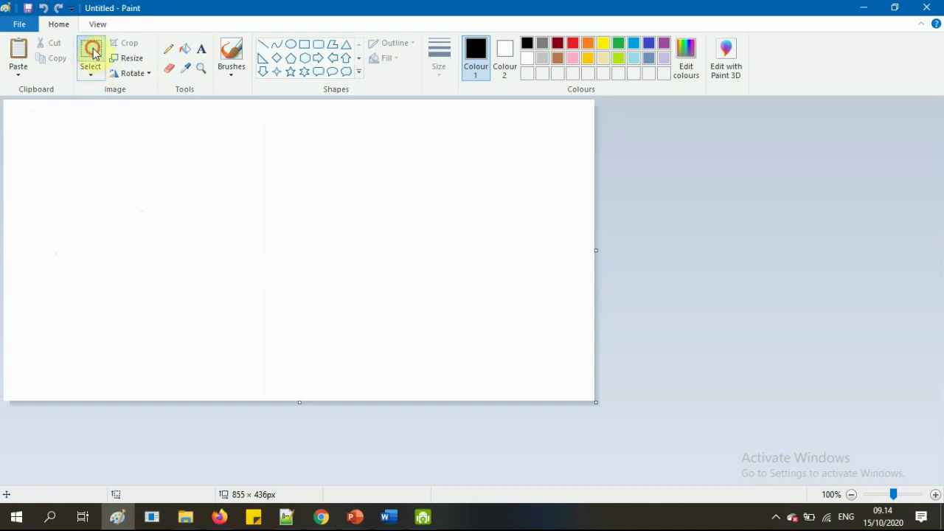
pyautogui.rightClick(111, 146)
pyautogui.click(158, 186)
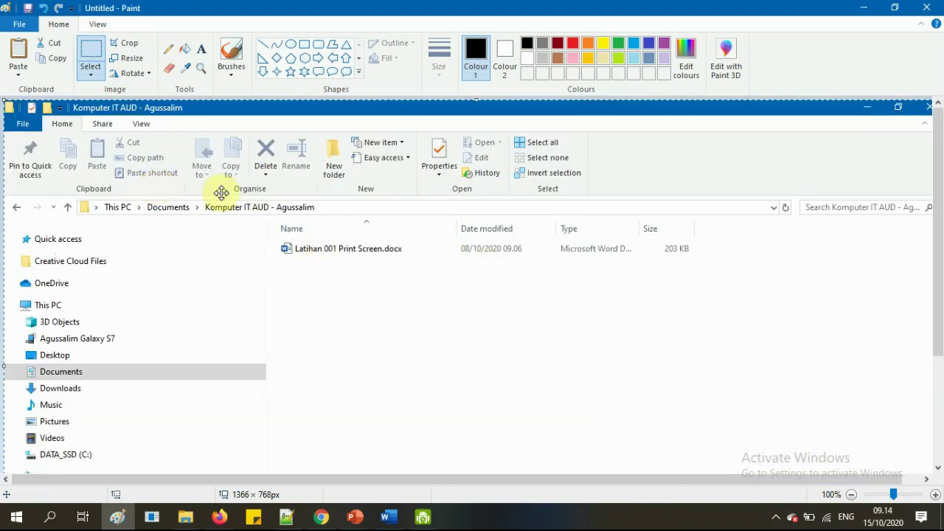
# - Deselect the pasted screenshot and examine it from its title bar down to the captured taskbar
pyautogui.click(91, 50)
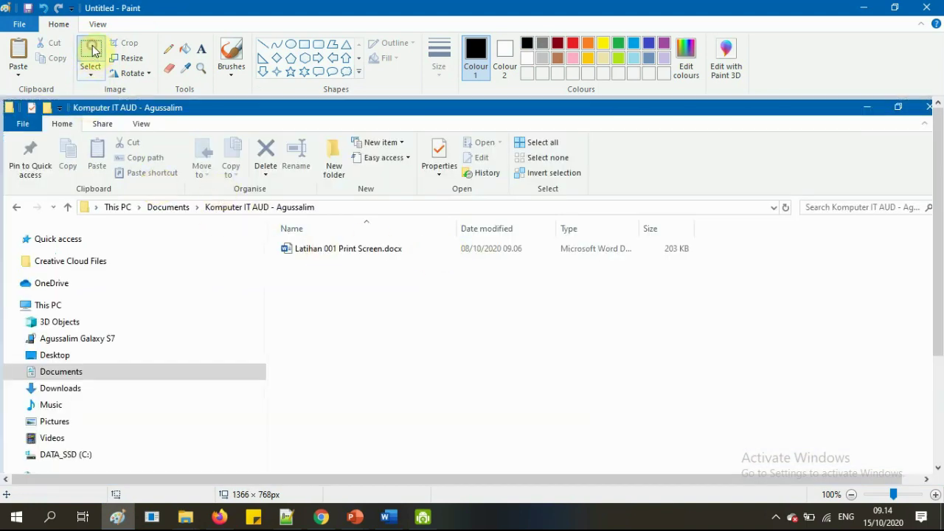
pyautogui.scroll(-3, 561, 306)
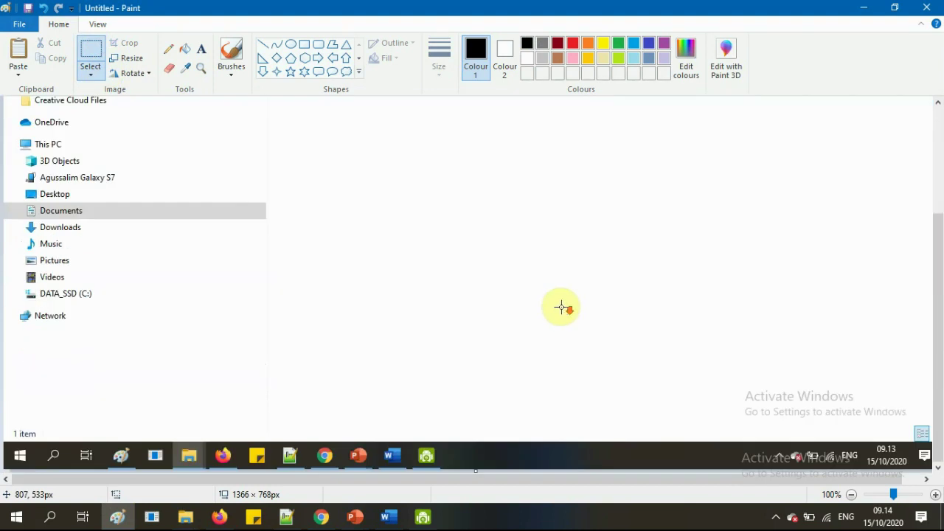
pyautogui.scroll(3, 599, 379)
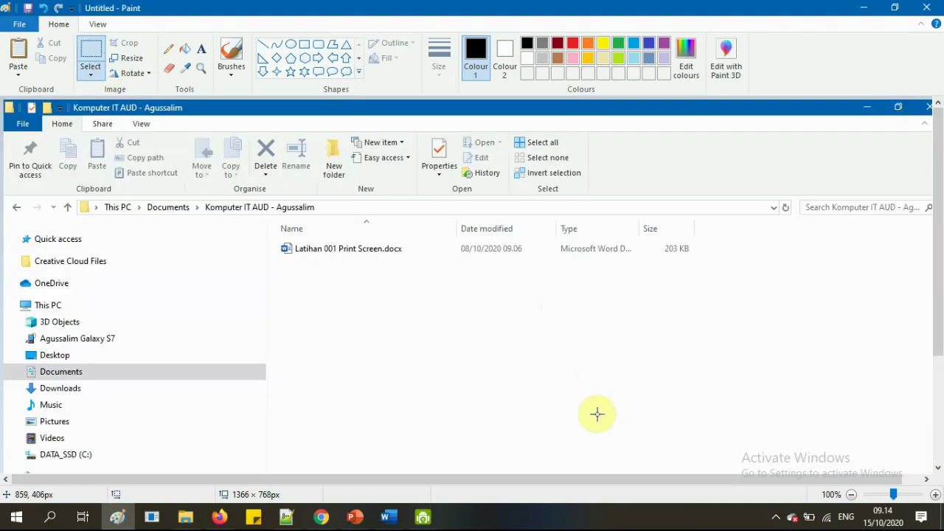
pyautogui.moveTo(567, 479)
pyautogui.mouseDown()
pyautogui.moveTo(727, 477)
pyautogui.moveTo(492, 476)
pyautogui.mouseUp()
pyautogui.moveTo(939, 241)
pyautogui.mouseDown()
pyautogui.moveTo(938, 347)
pyautogui.moveTo(941, 200)
pyautogui.mouseUp()
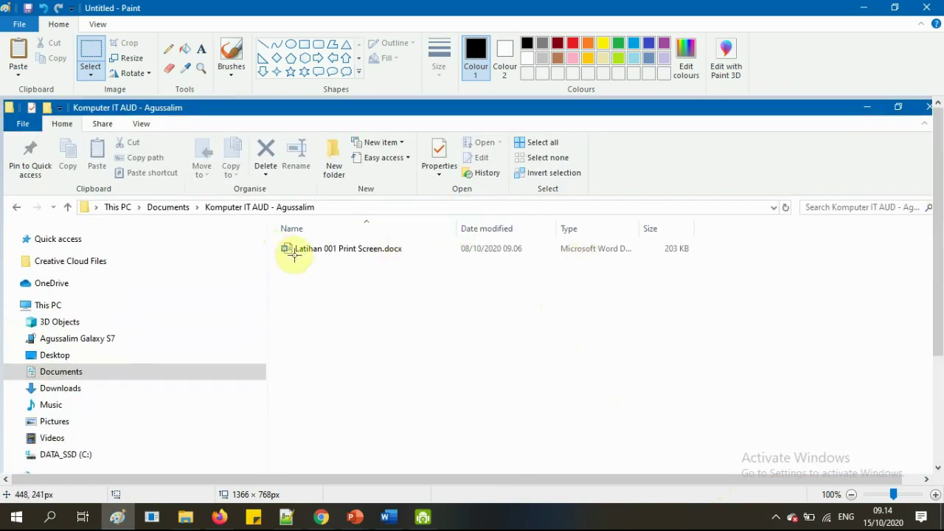
pyautogui.scroll(-3, 357, 288)
pyautogui.scroll(3, 357, 289)
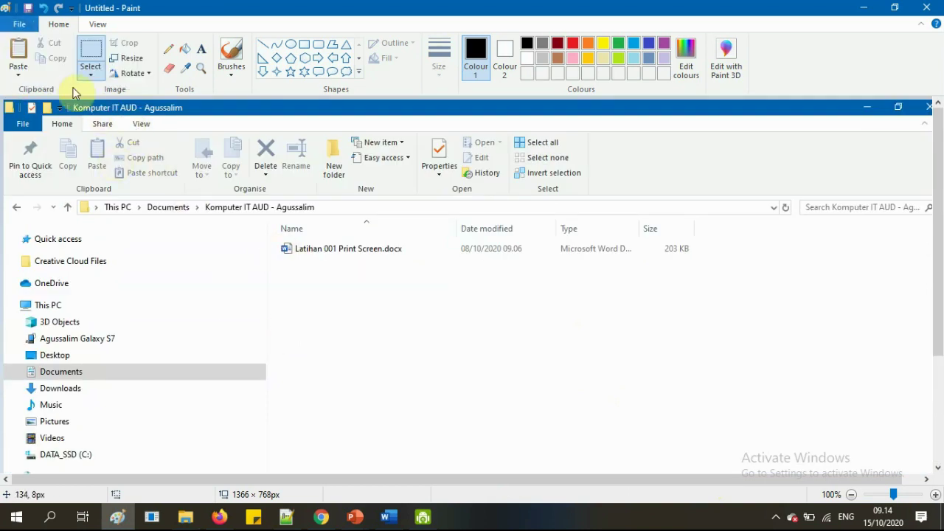
# - Start saving the picture as a new file and choose the Komputer IT AUD folder inside Documents as its location
pyautogui.click(19, 24)
pyautogui.click(52, 141)
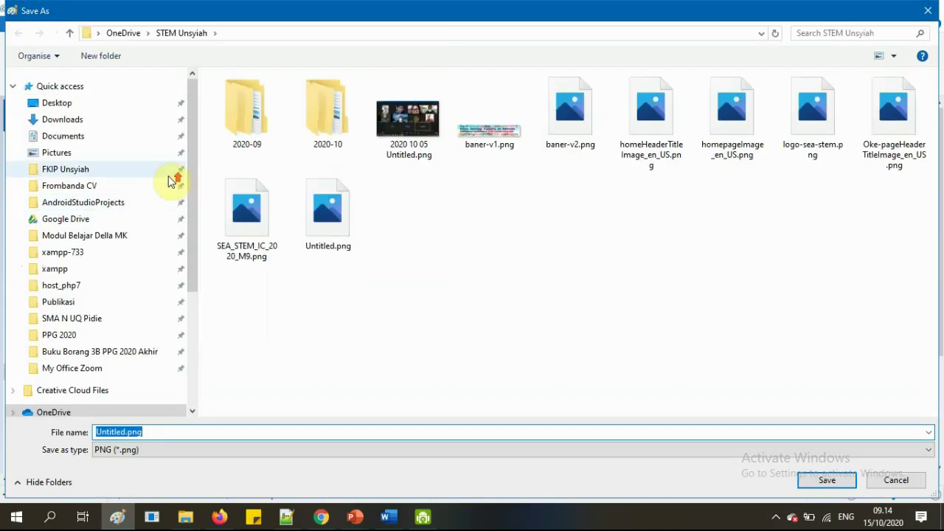
pyautogui.click(74, 119)
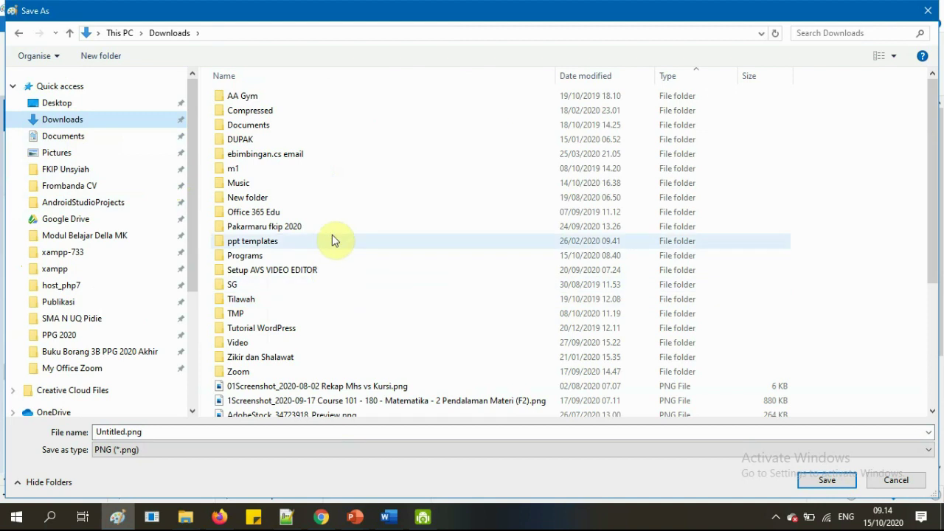
pyautogui.click(337, 184)
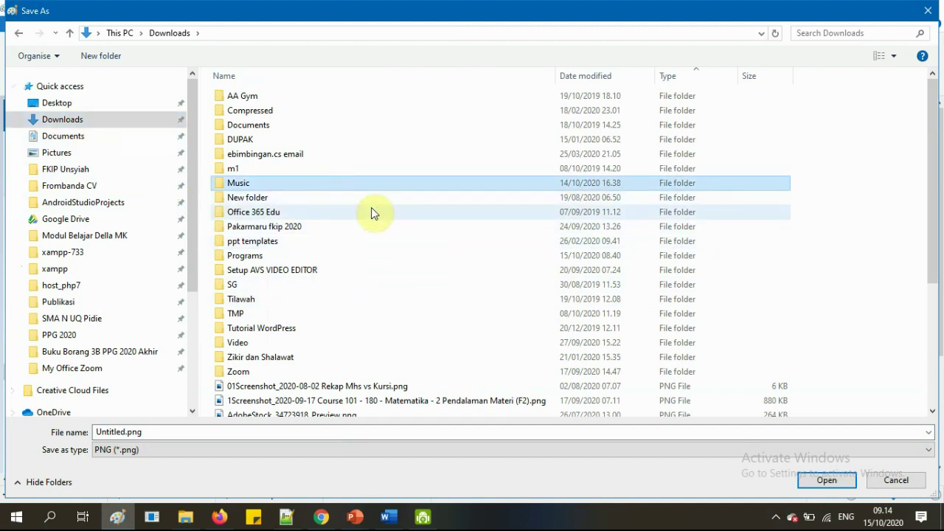
pyautogui.click(42, 136)
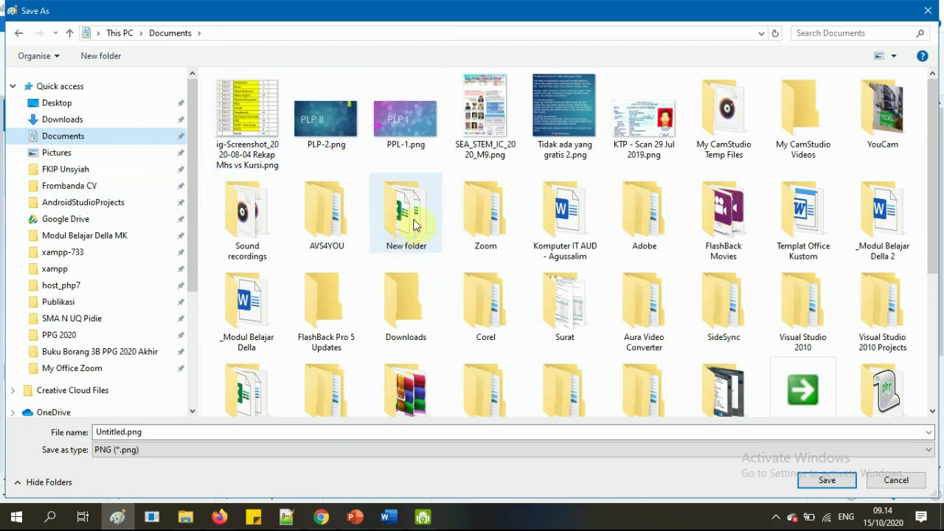
pyautogui.click(571, 225)
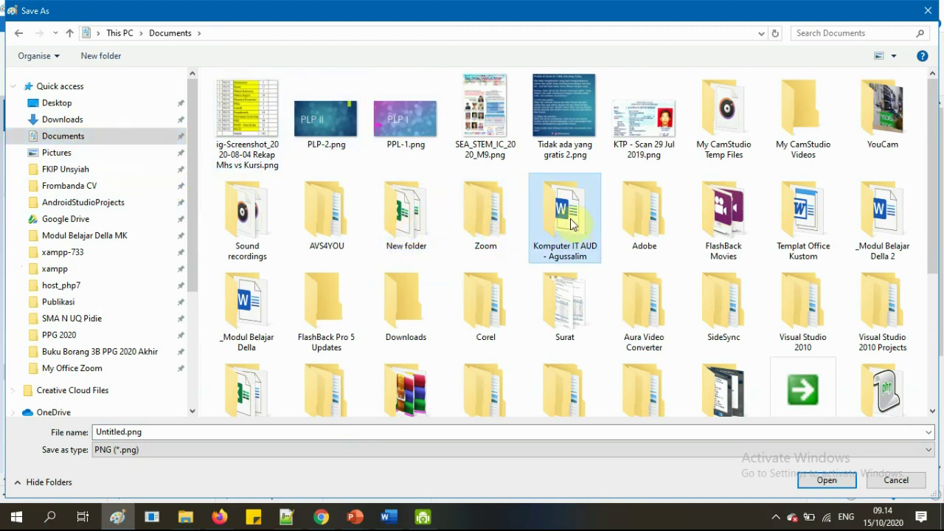
pyautogui.doubleClick(571, 224)
# - Replace the suggested file name with Screen Shoot Layar Windows Explorer
pyautogui.click(153, 432)
pyautogui.doubleClick(179, 432)
pyautogui.moveTo(175, 432); pyautogui.dragTo(82, 424)
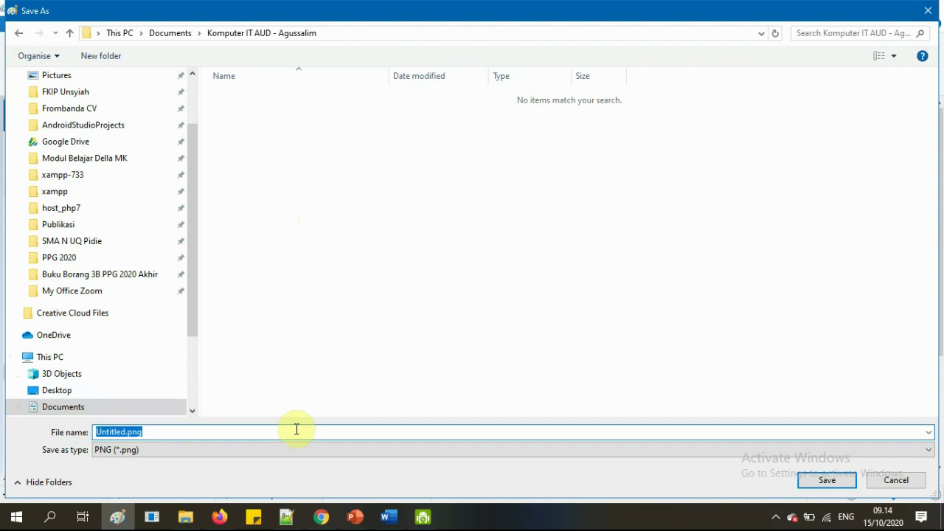
pyautogui.write('Tes')
pyautogui.press('BackSpace')
pyautogui.press('BackSpace')
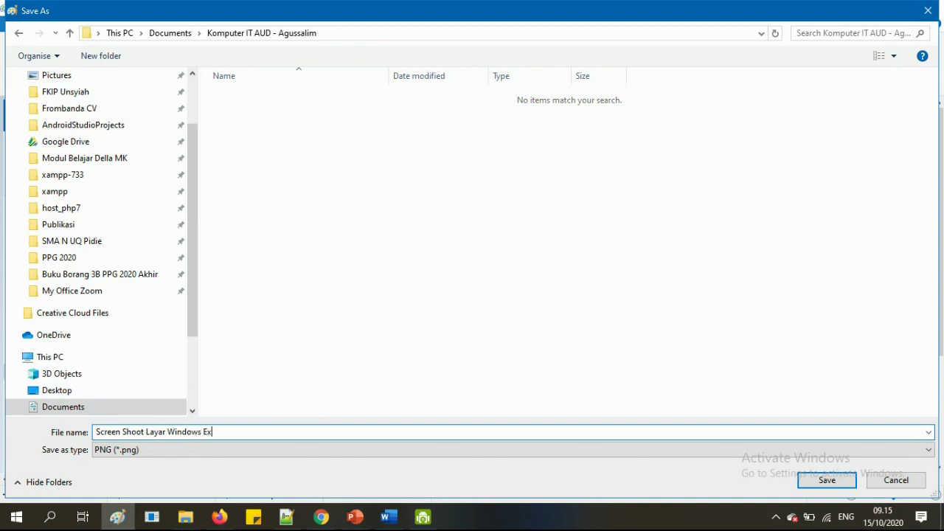
pyautogui.write('orer')
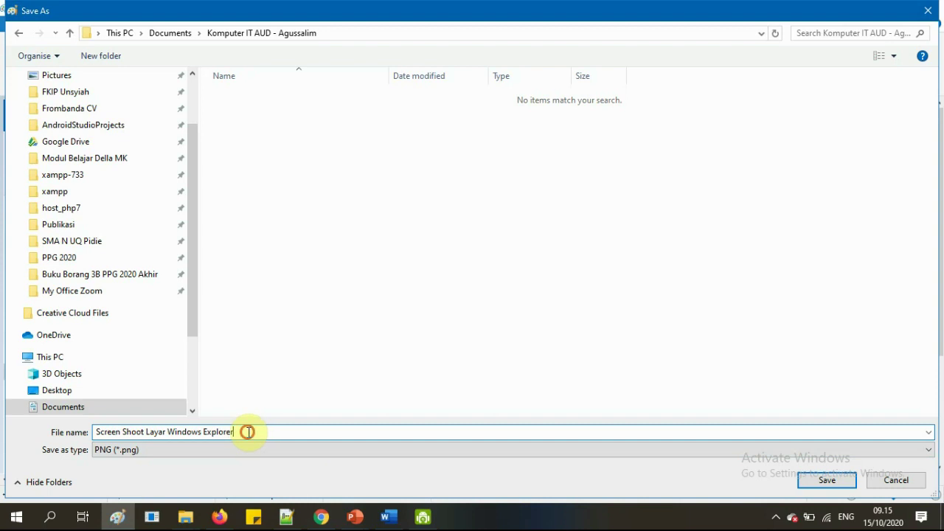
# - Add Gambar in front of the file name and save the PNG image as Gambar Screen Shoot Layar Windows Explorer
pyautogui.write('Gamabr')
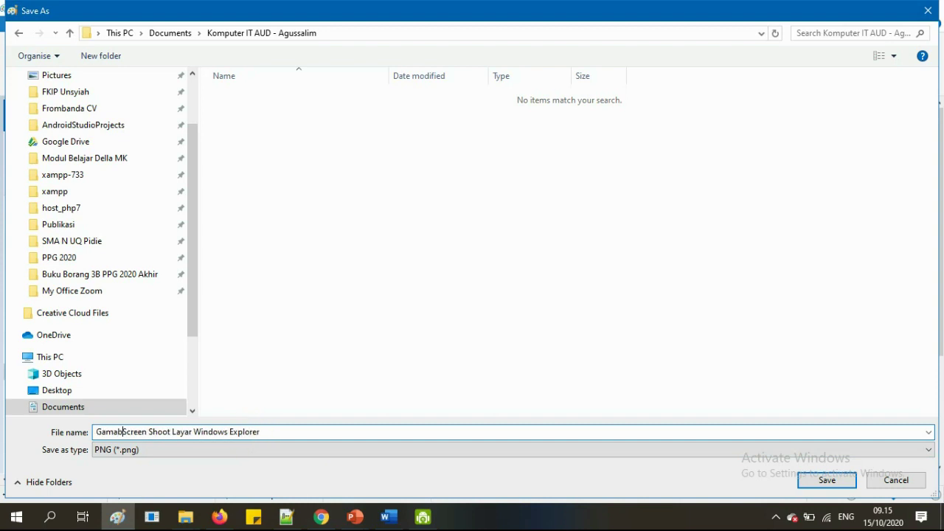
pyautogui.press('BackSpace')
pyautogui.press('BackSpace')
pyautogui.press('BackSpace')
pyautogui.press('BackSpace')
pyautogui.write('bar')
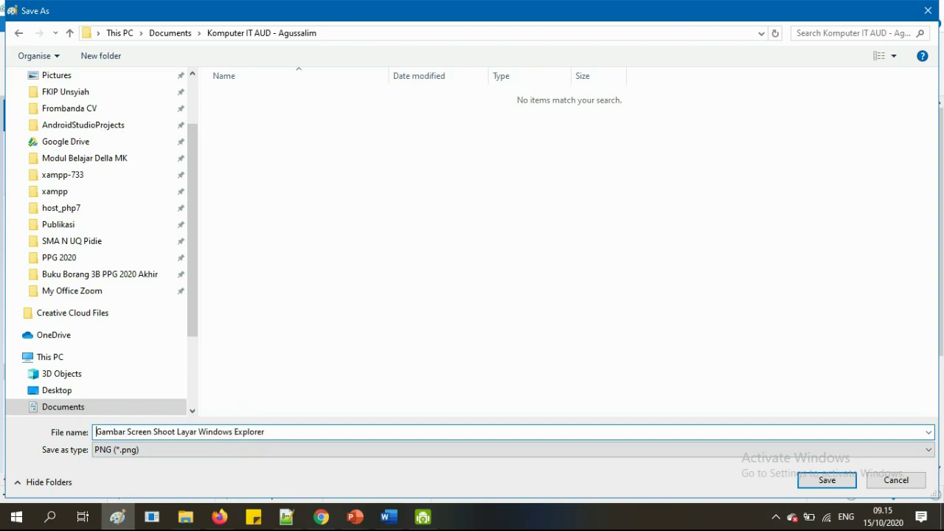
pyautogui.click(282, 432)
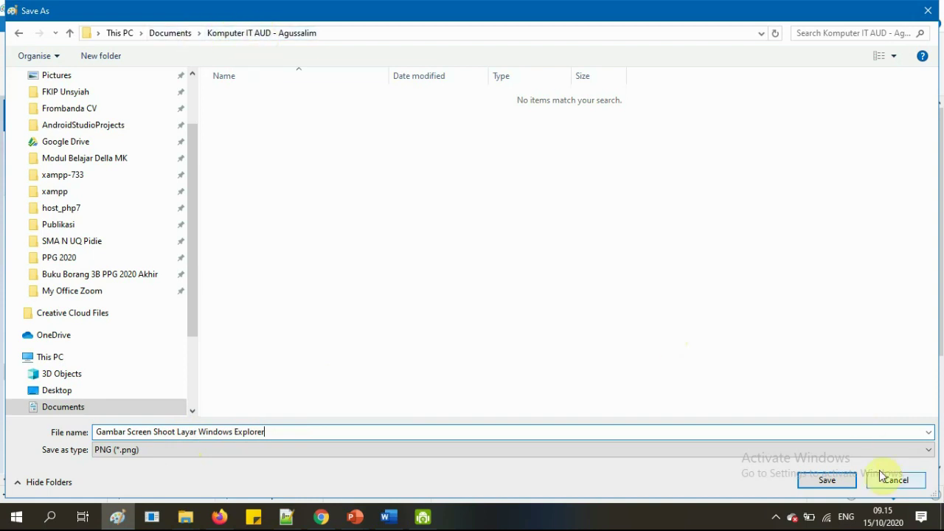
pyautogui.click(837, 481)
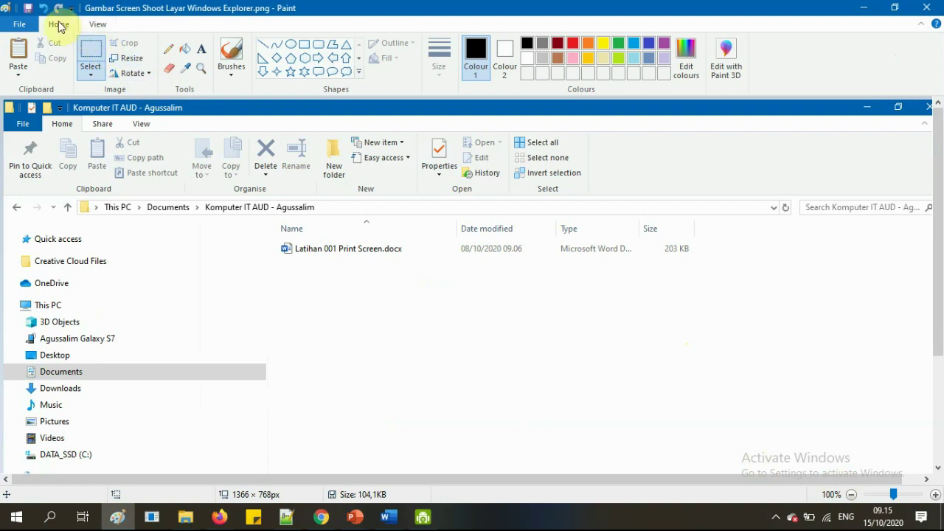
# - Close Paint and widen the folder window's Name column to fit the saved image's full file name
pyautogui.click(927, 8)
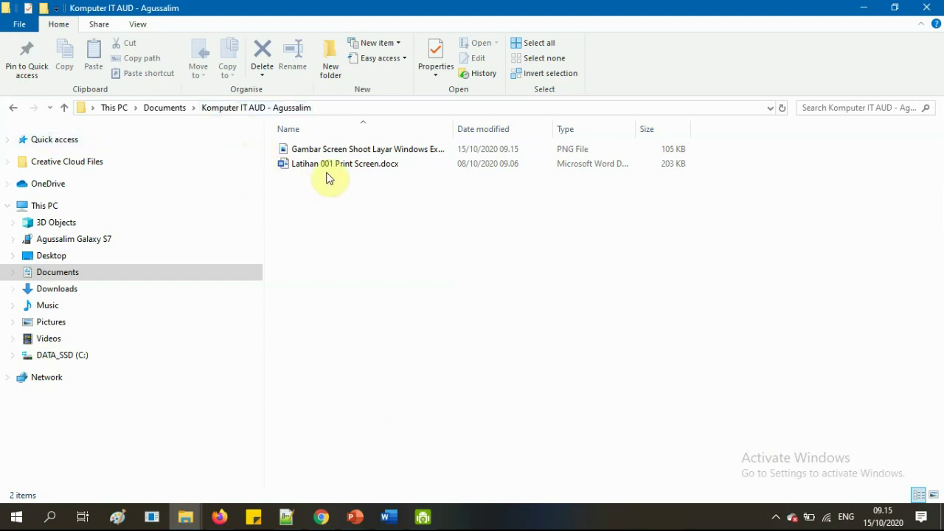
pyautogui.moveTo(452, 130); pyautogui.dragTo(552, 129)
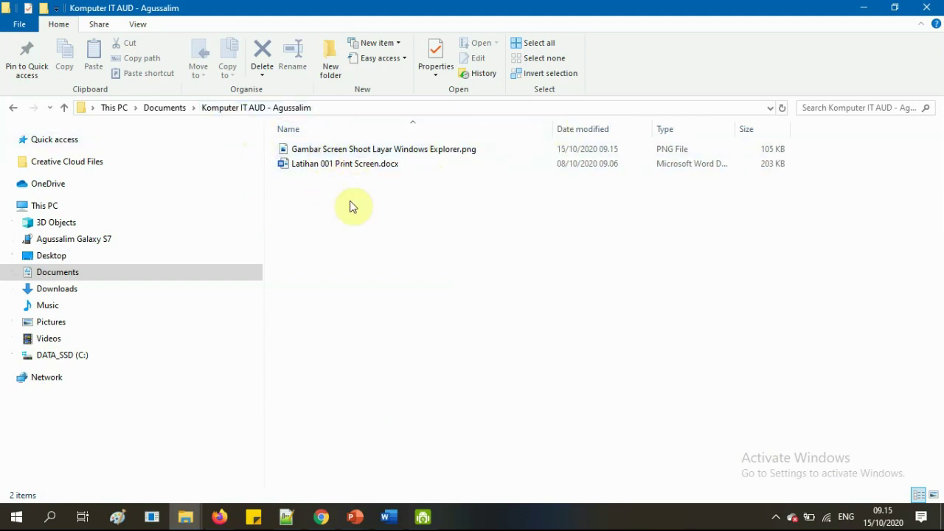
pyautogui.click(348, 154)
pyautogui.click(354, 185)
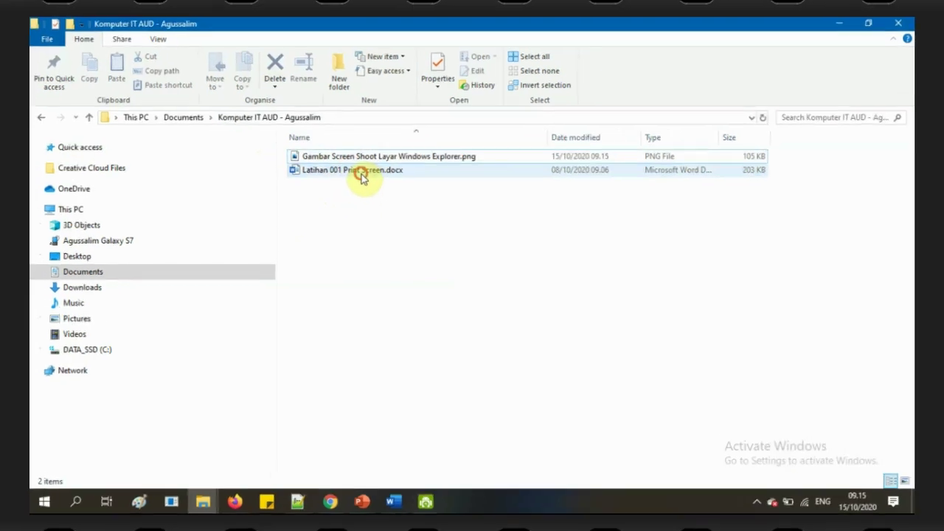